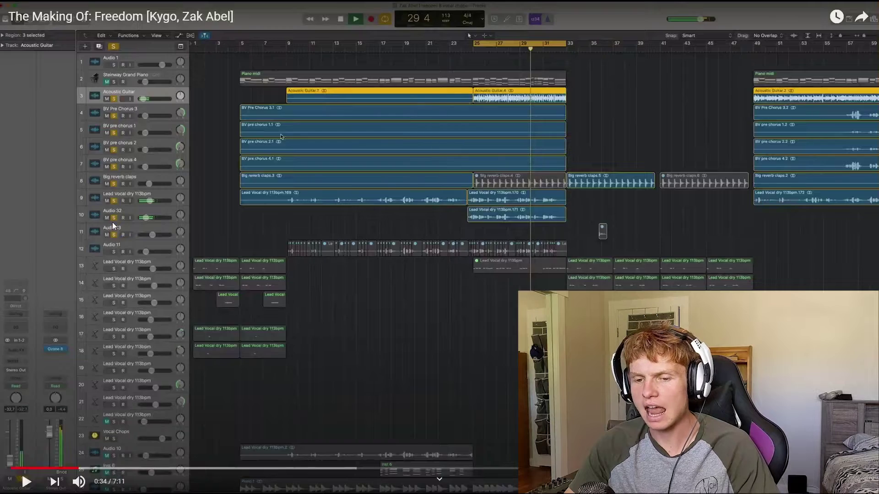
Step: Switch to FL Studio and scroll the Playlist to the VOX ALL (WET) clip on Track 2
key("super")
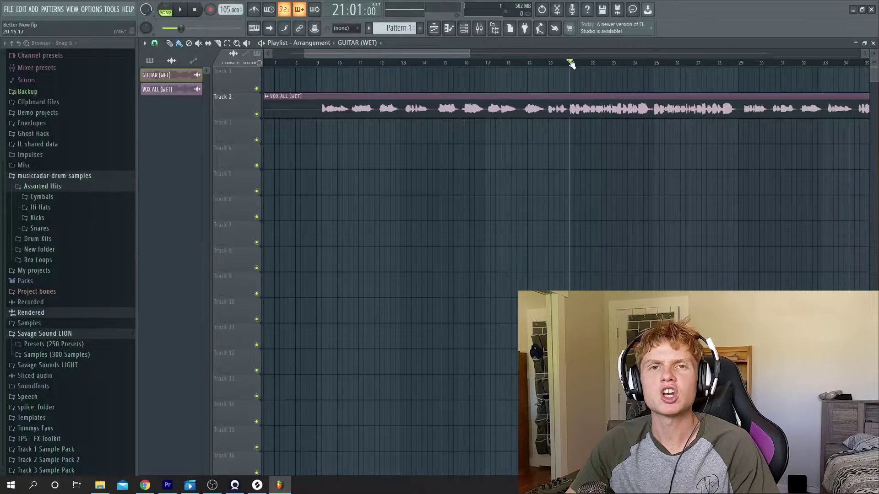
scroll(562, 219, "right", 3)
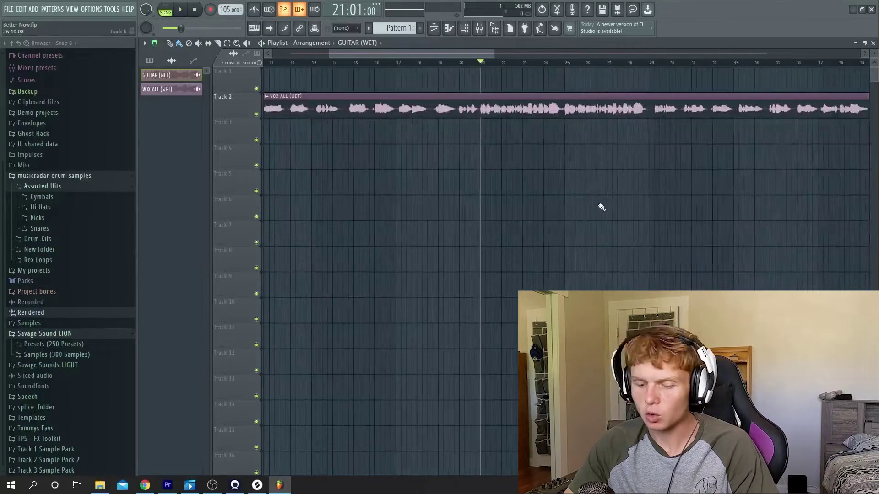
scroll(446, 88, "up", 5)
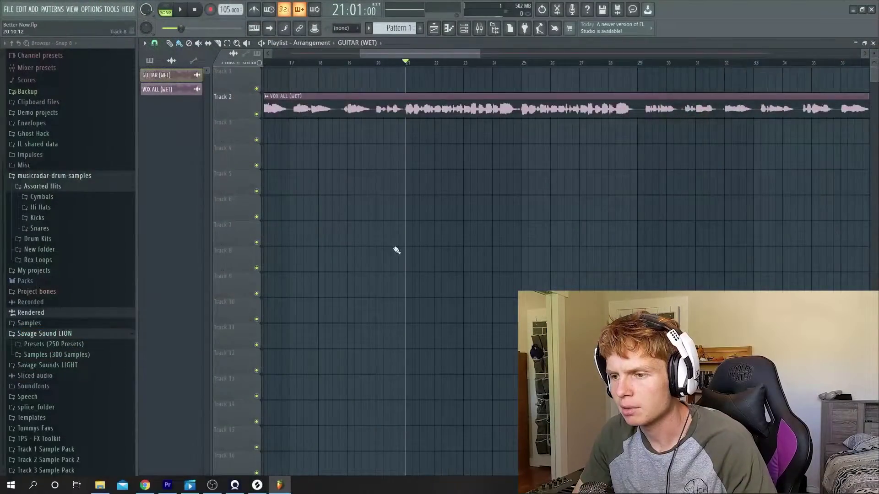
left_click_drag(397, 251, 442, 281)
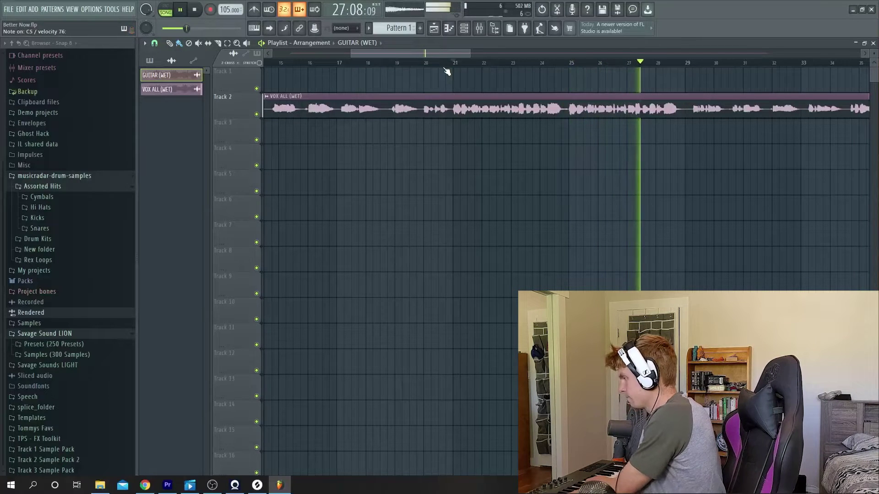
key("space")
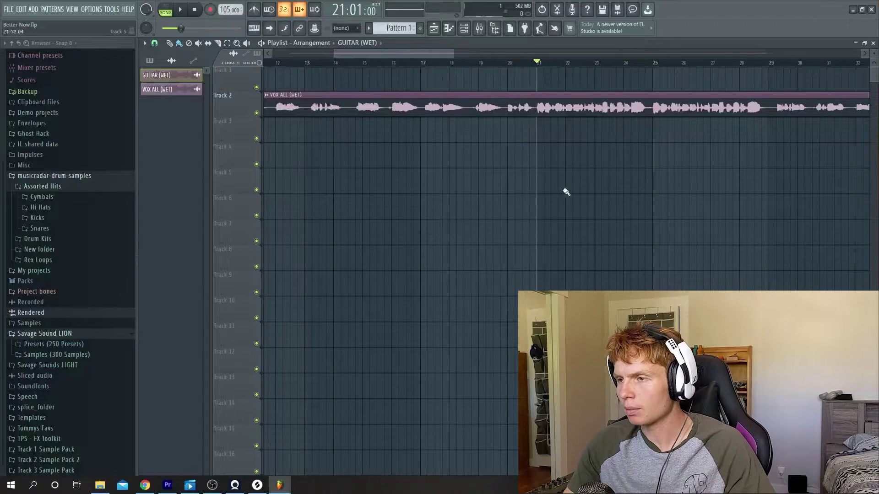
scroll(569, 237, "right", 2)
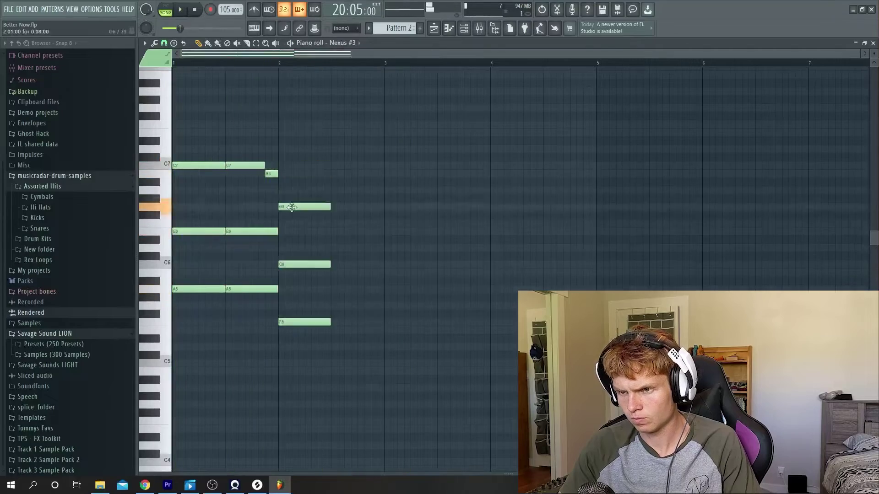
Step: Play back the Nexus #3 chords in Pattern 2, checking its mixer channel, then return to the notes
key("space")
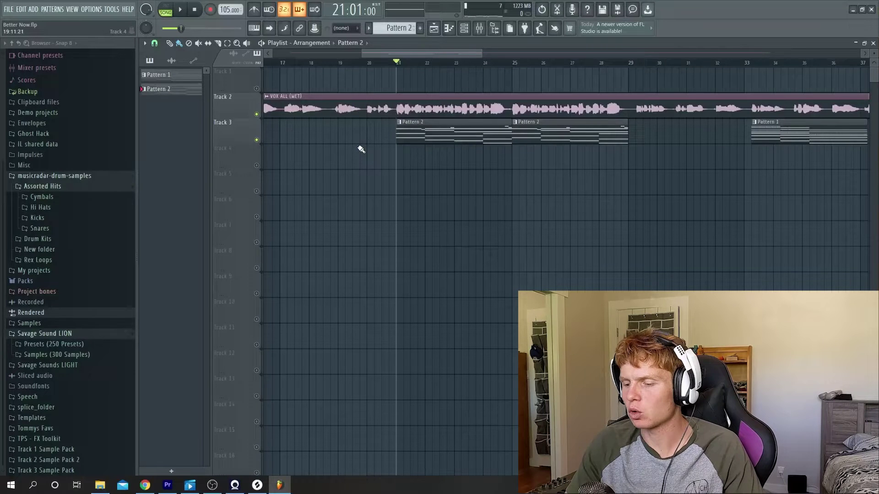
double_click(423, 130)
key("space")
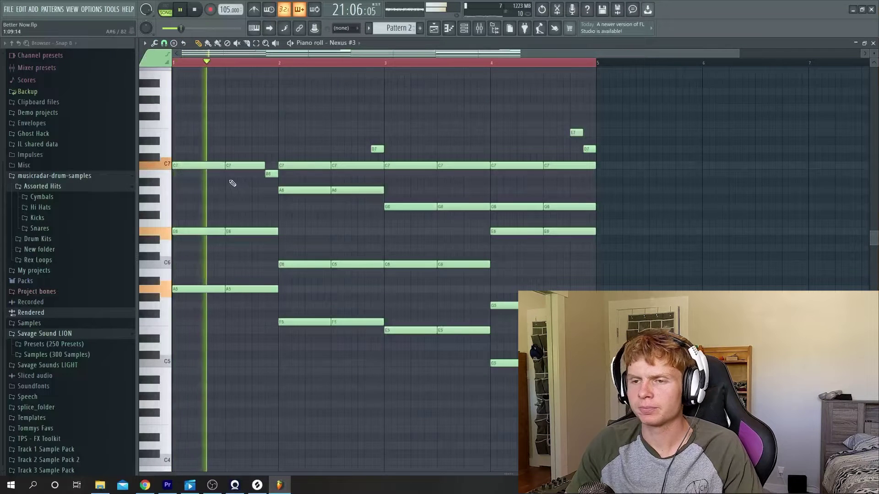
key("F9")
key("F7")
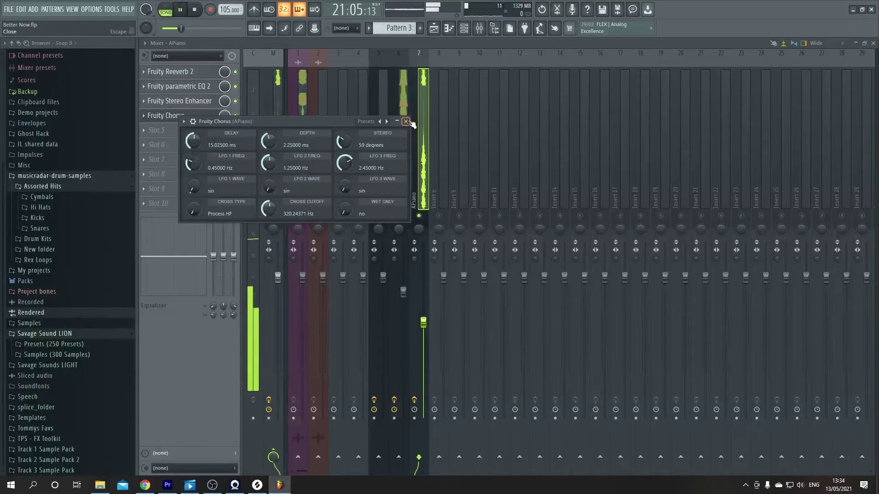
Step: Close Fruity Chorus, unsolo the APiano mixer track and hide the mixer
left_click(406, 121)
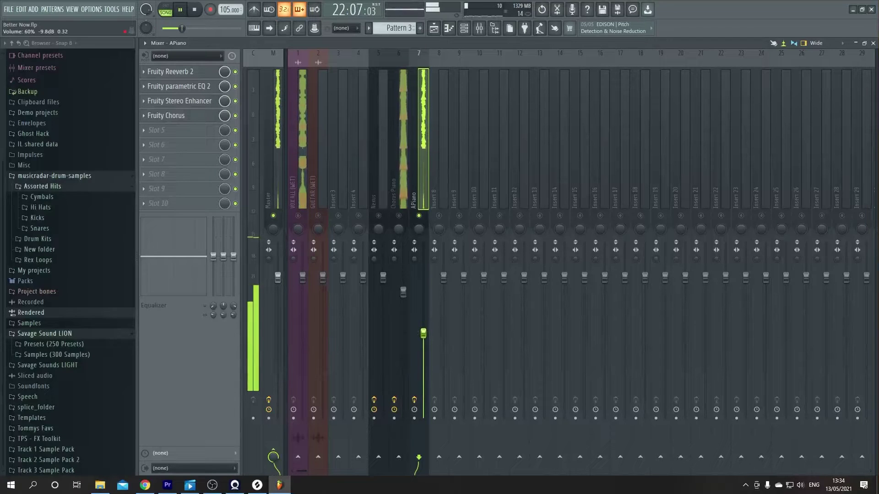
right_click(419, 216)
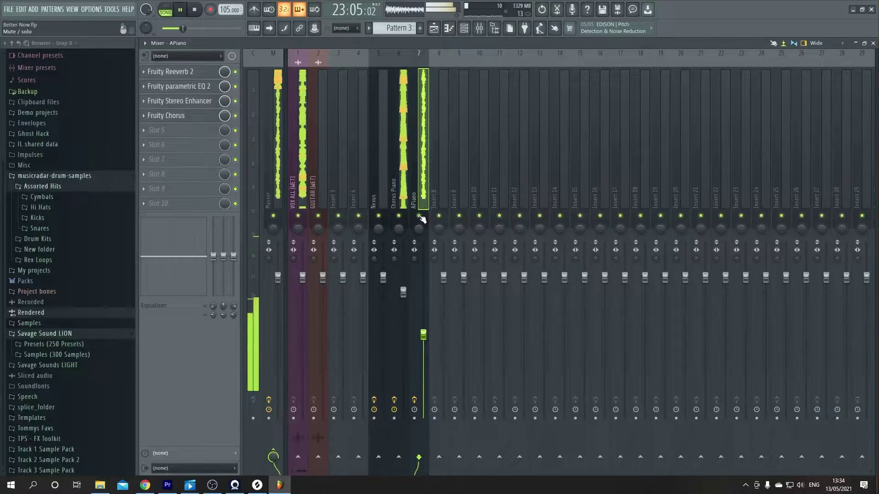
key("F9")
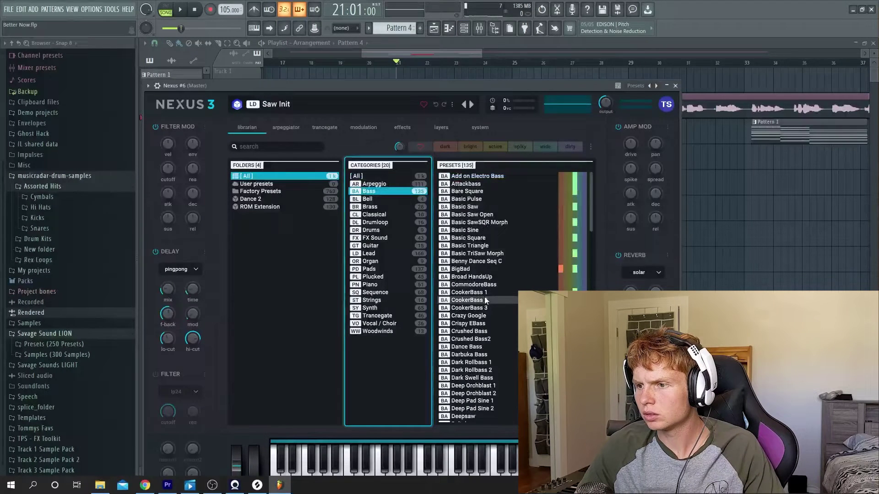
Step: Audition CookerBass 2, then load the BigBad bass preset on Nexus #6
left_click(485, 300)
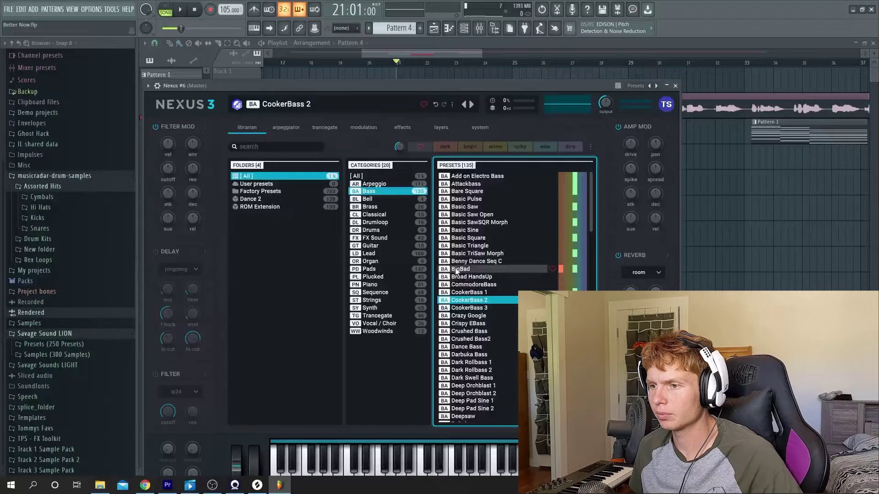
left_click(456, 270)
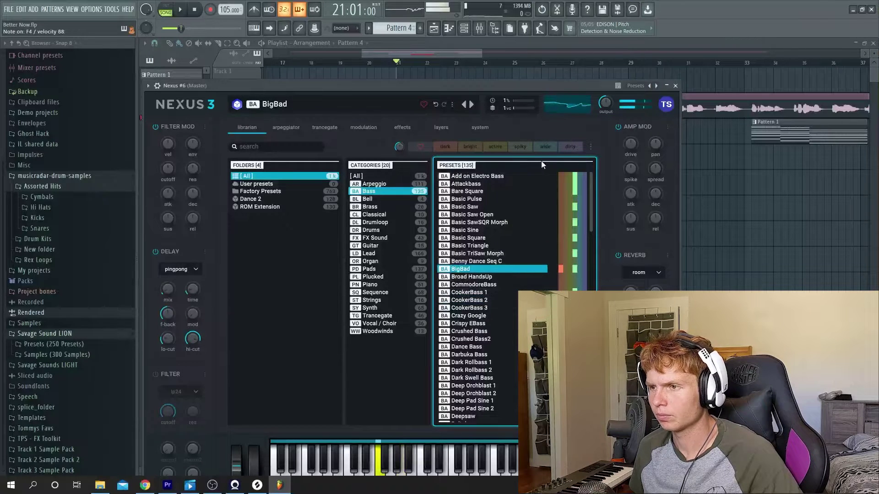
left_click(675, 85)
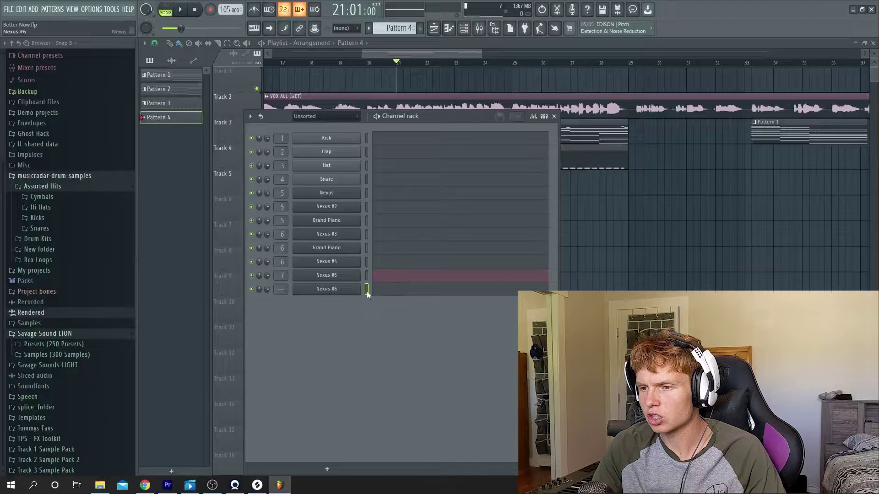
Step: Draw the four-bar Nexus #6 bass line A5, F5, C5, C5 in the piano roll
key("F7")
left_click_drag(206, 351, 278, 361)
key("space")
left_click(320, 400)
mouse_move(320, 400)
left_mouse_down()
mouse_move(308, 385)
mouse_move(308, 393)
left_mouse_up()
scroll(365, 418, "down", 4)
left_click(399, 327)
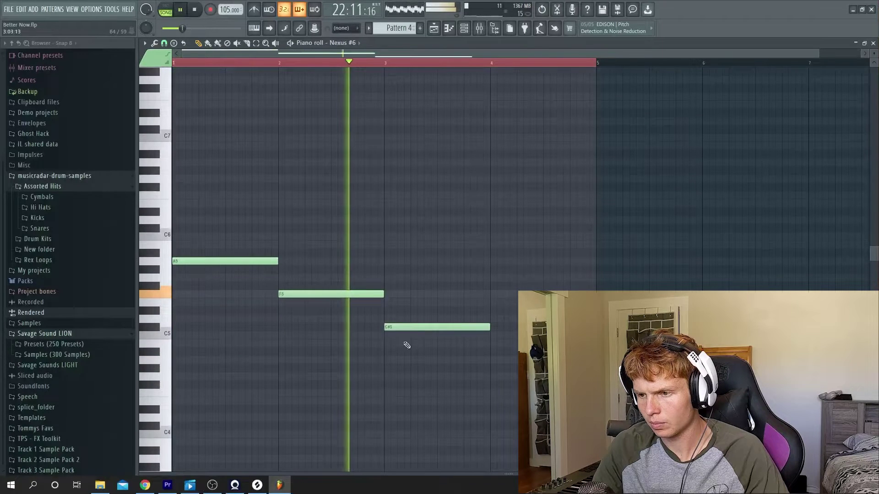
left_click_drag(407, 345, 406, 337)
left_click(496, 335)
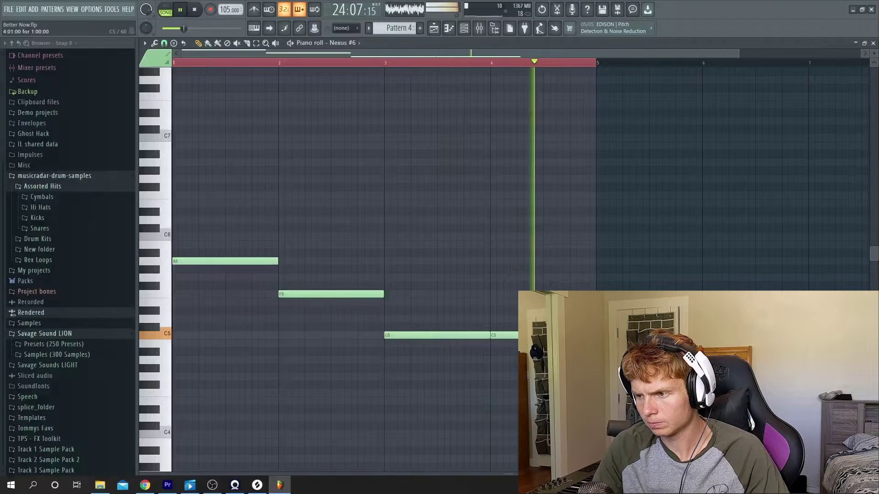
Step: Stop playback, return to the arrangement, and resume the reference video in the browser
key("space")
key("F5")
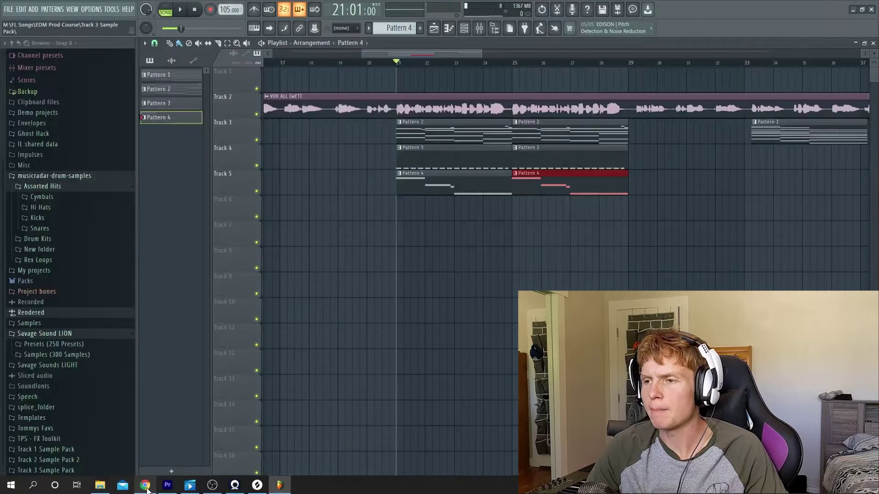
left_click(145, 486)
left_click(261, 307)
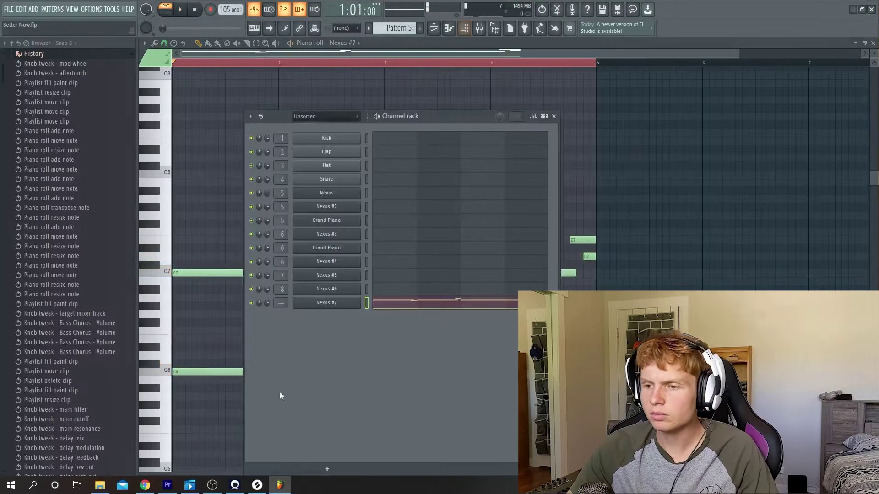
Step: Add a new Nexus #8 channel and put the chords into its piano roll
left_click(318, 474)
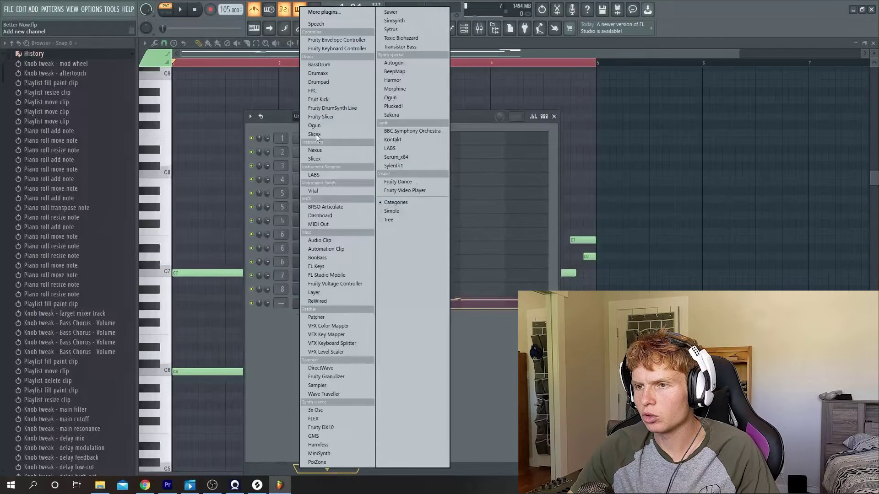
left_click(339, 151)
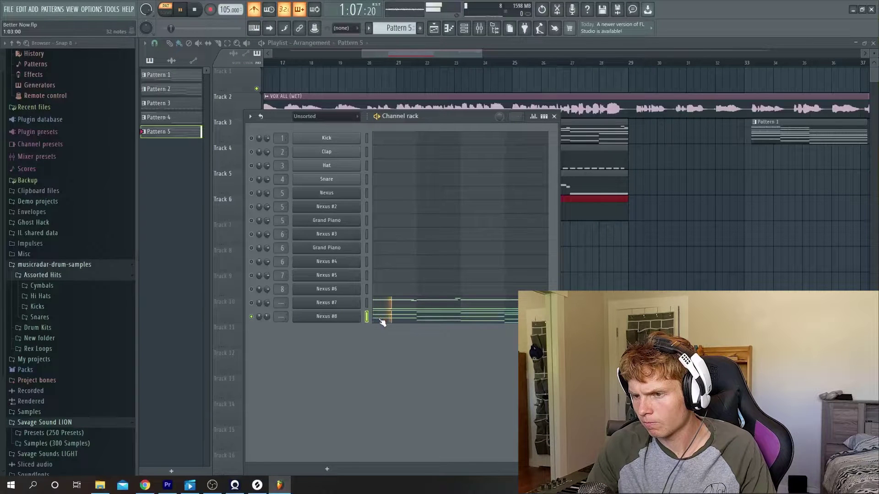
left_click(382, 321)
left_click(252, 355)
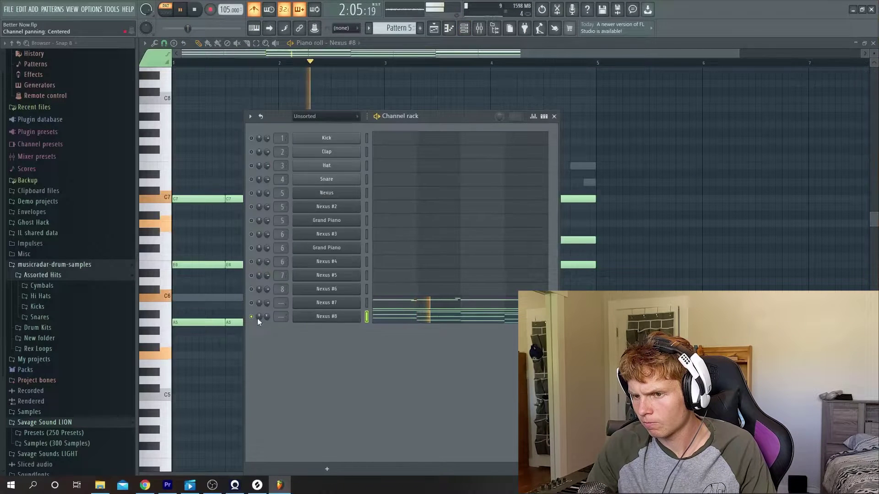
Step: Give Nexus #8 Slow Swells with the FILTER enabled and cutoff raised to 69
left_click(326, 320)
left_click(179, 398)
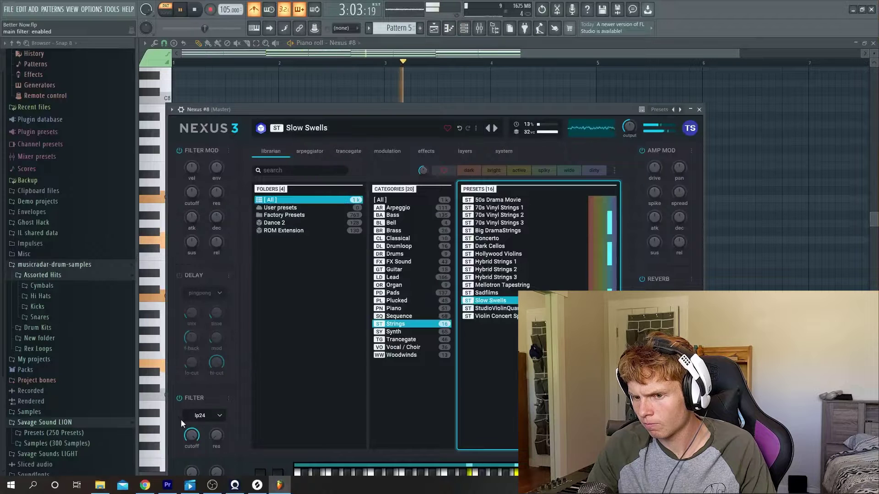
left_click_drag(184, 479, 183, 477)
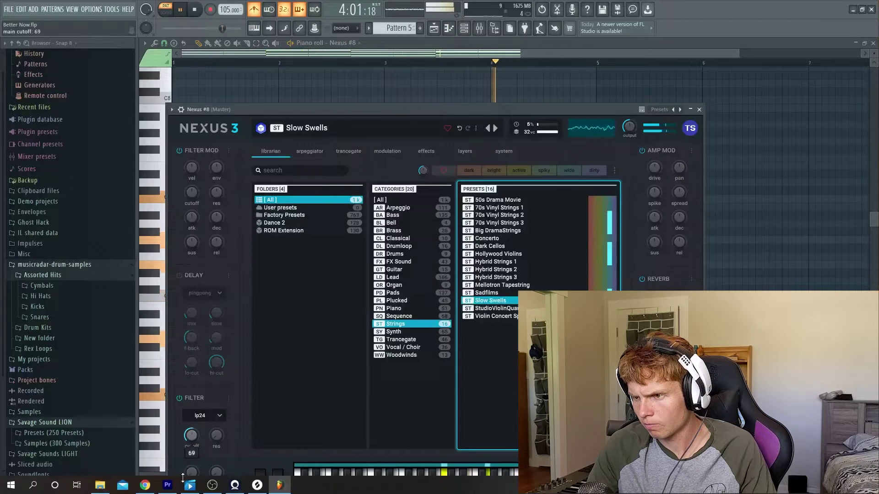
left_click(699, 110)
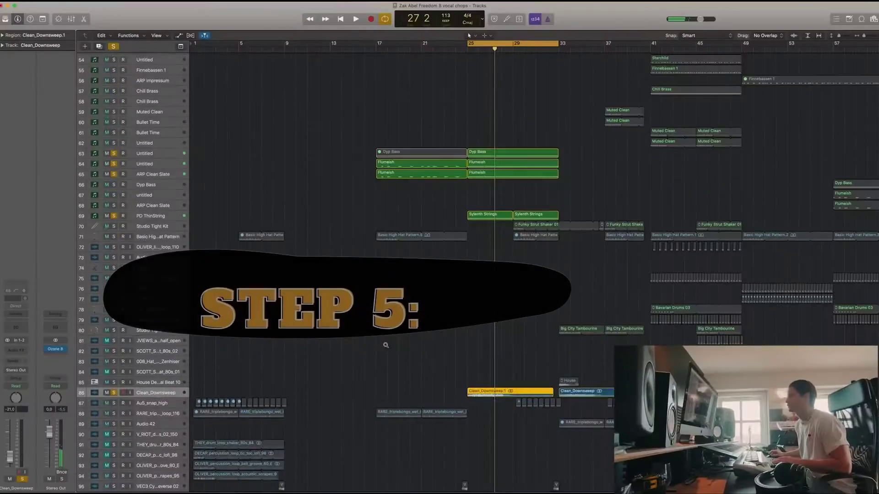
Step: Stop the YouTube making-of video and bring up the Start menu
left_click(538, 345, "ctrl+alt")
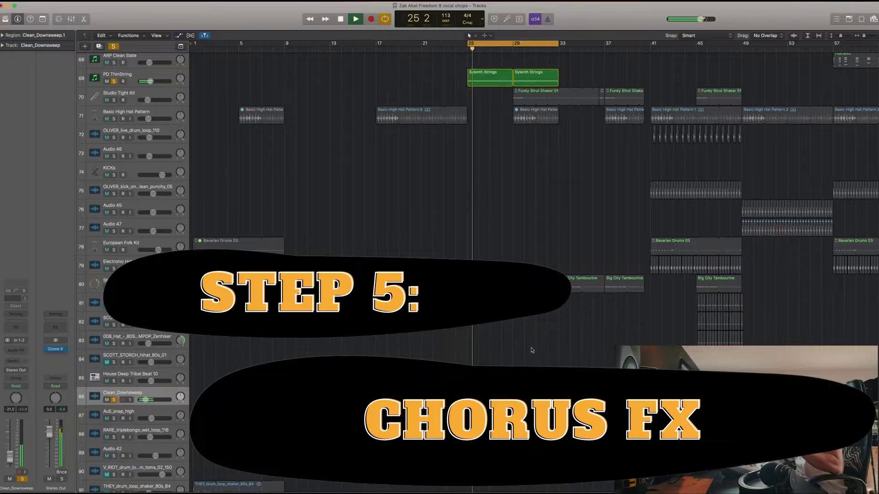
left_click(113, 46)
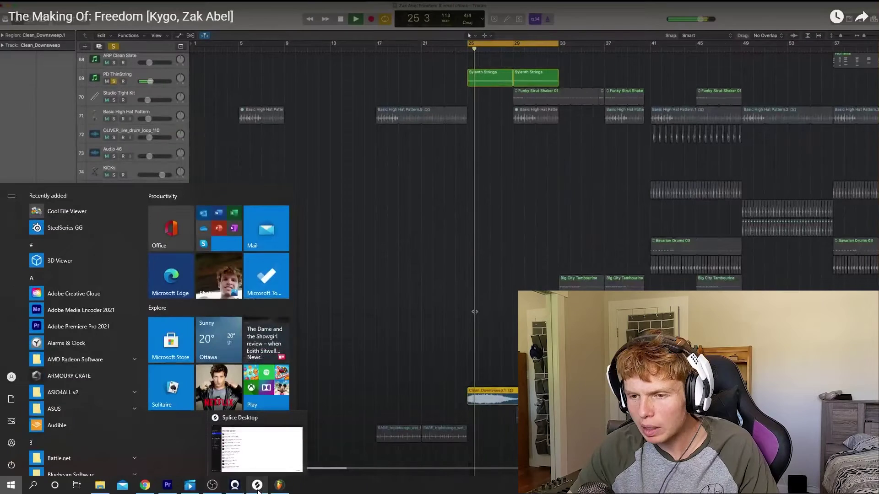
Step: Search the Splice sample library for 'clean swee'
left_click(258, 487)
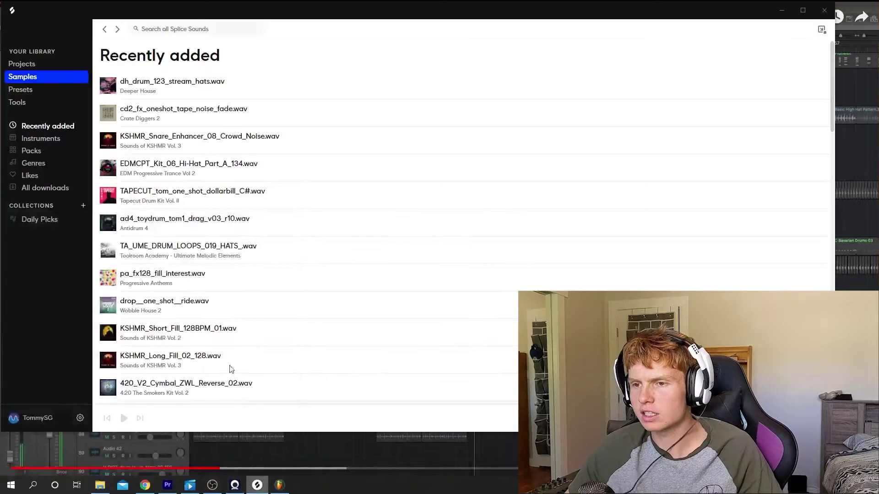
left_click(194, 29)
type("clean swee")
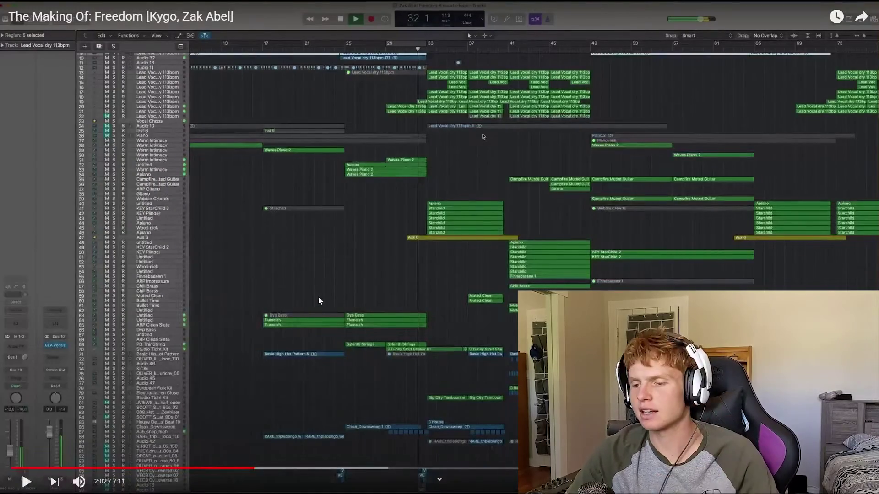
Step: Switch back to FL Studio and show the Playlist arrangement instead of the mixer
key("super")
left_click(279, 485)
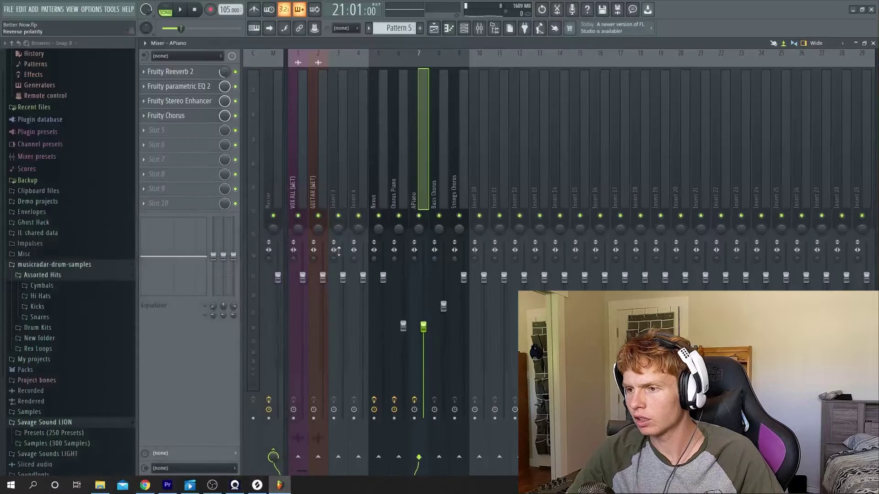
key("F5")
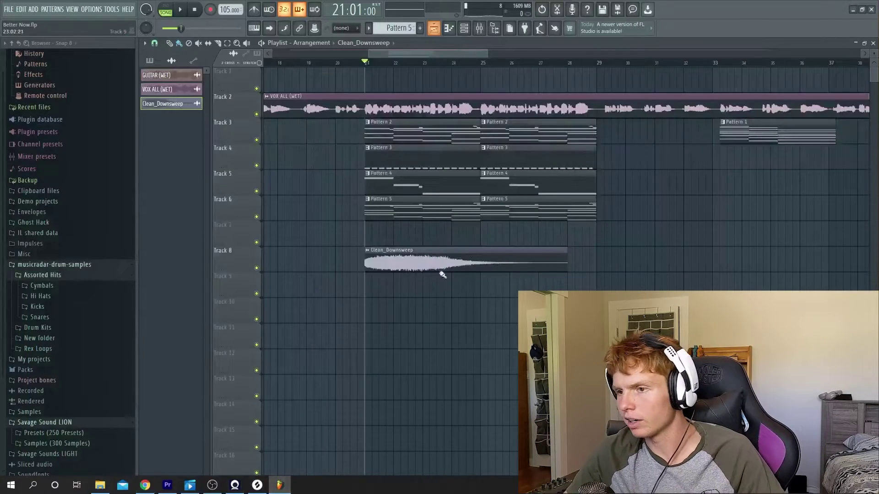
scroll(441, 271, "right", 2)
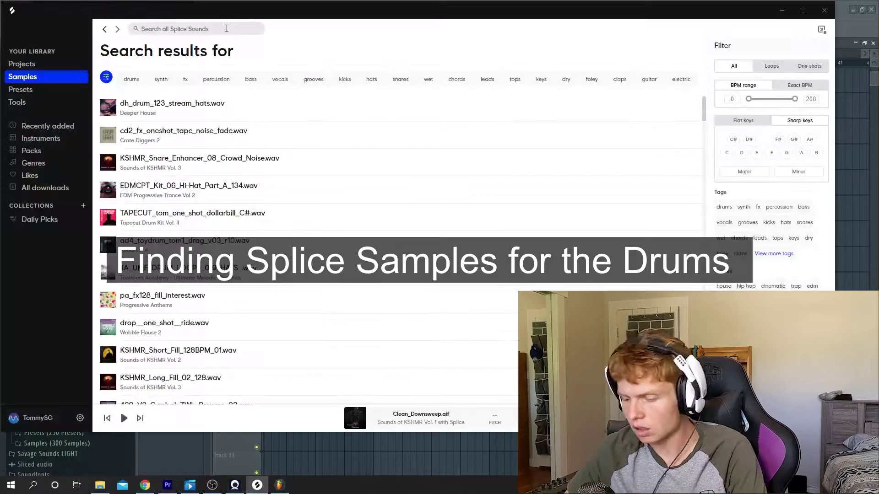
Step: Search 'hi hat tropical house' and preview several hi hat loops, including Processed 115bpm Hats
type("hi hat tr")
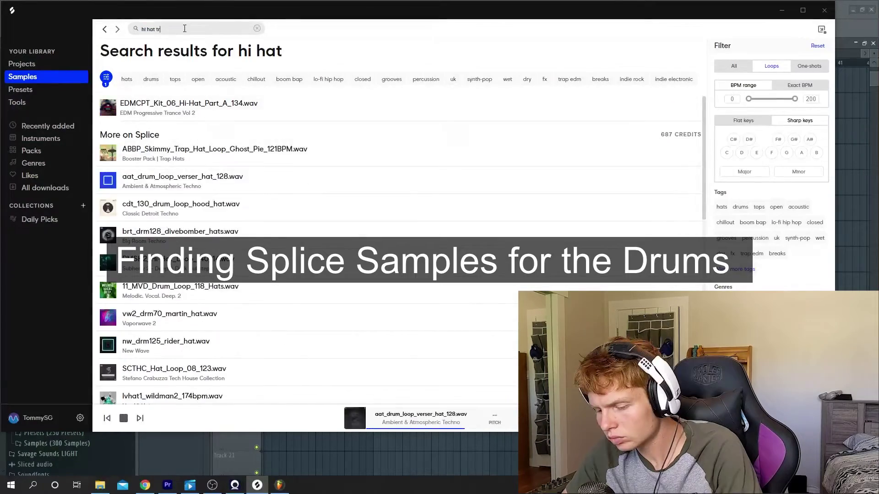
type("opical house")
left_click(108, 325)
scroll(108, 357, "down", 3)
left_click(107, 352)
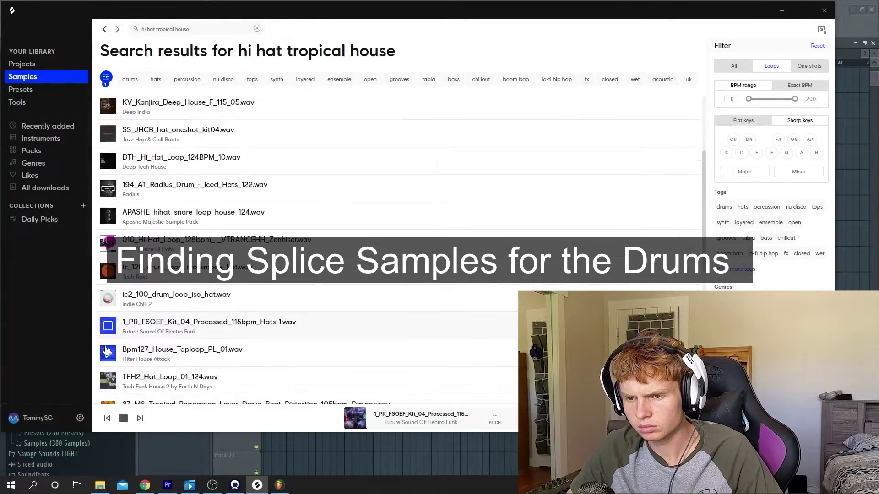
scroll(106, 352, "down", 3)
left_click(108, 339)
scroll(108, 339, "down", 3)
left_click(108, 326)
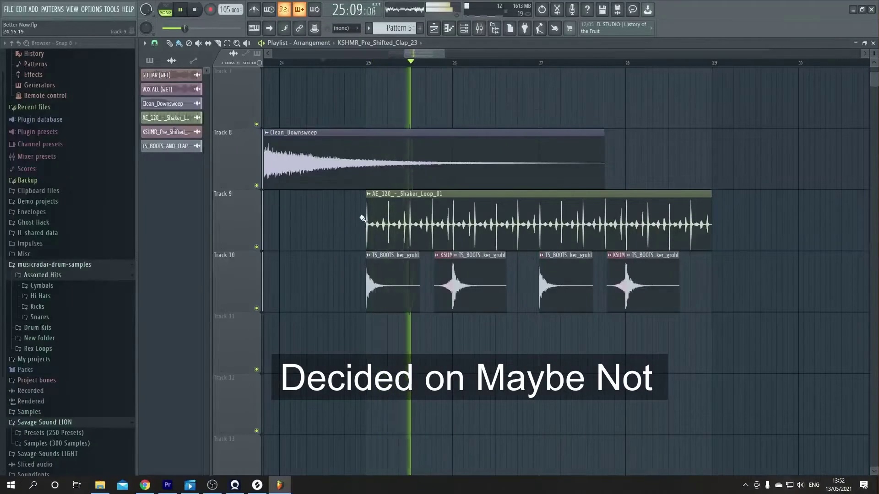
Step: Scroll through Playlist tracks 5 to 10 while the build-up plays
scroll(352, 280, "down", 3)
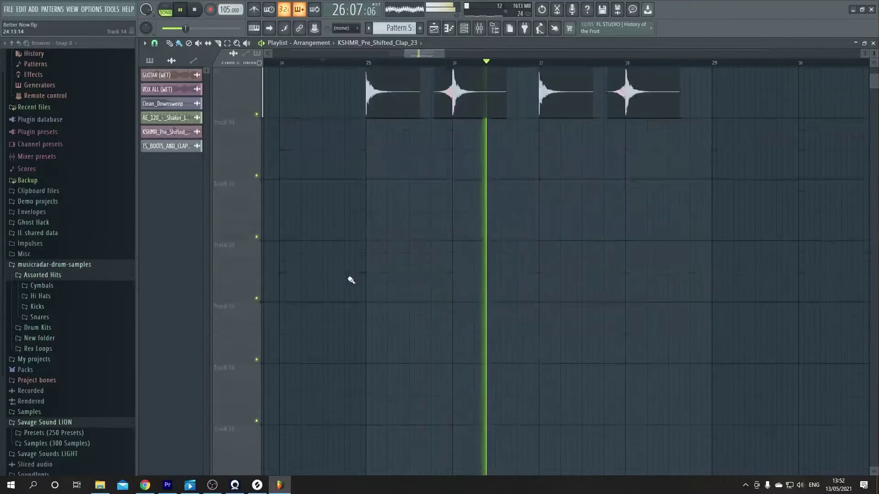
scroll(350, 280, "up", 2)
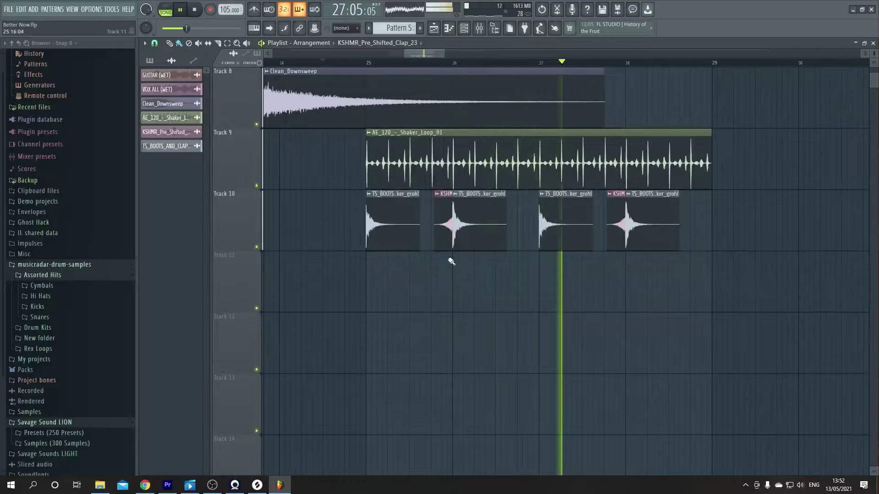
scroll(490, 245, "up", 3)
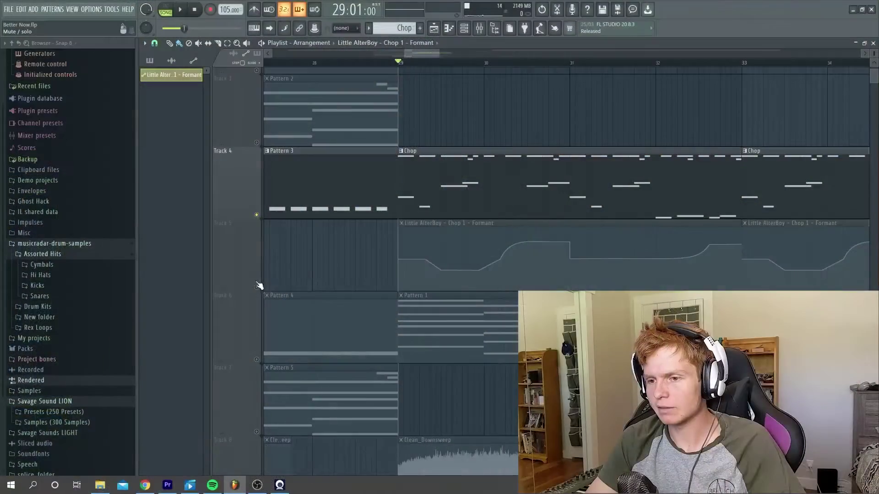
Step: Unmute Track 5's formant automation and play it back under the vocal chops
left_click(257, 287)
key("space")
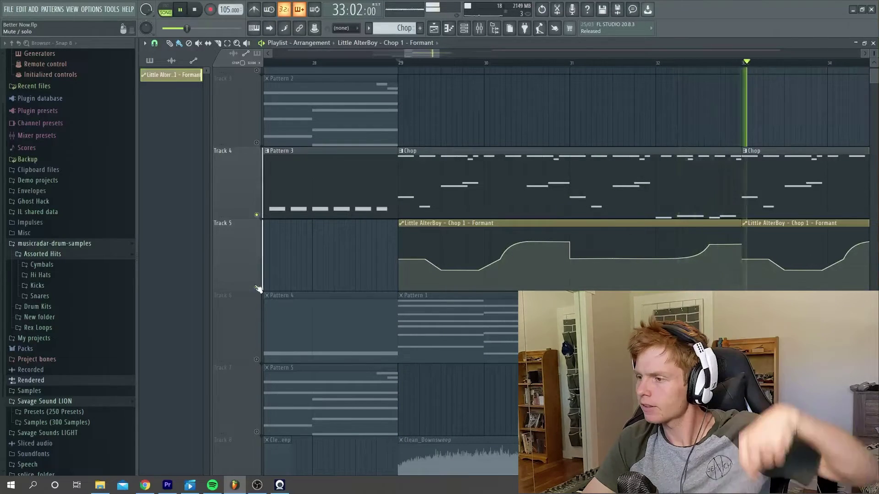
key("space")
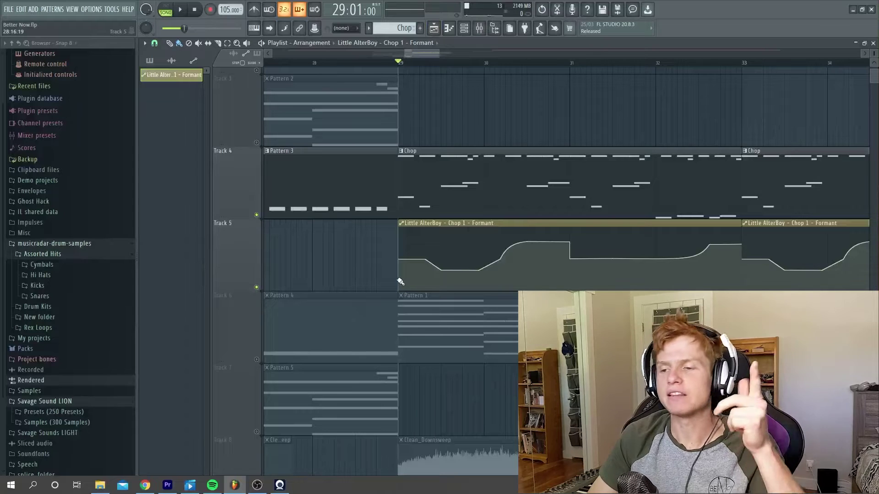
Step: Solo VOX ALL (WET) #3, then VOX ALL (WET) #2, in the Channel Rack and play them
key("F6")
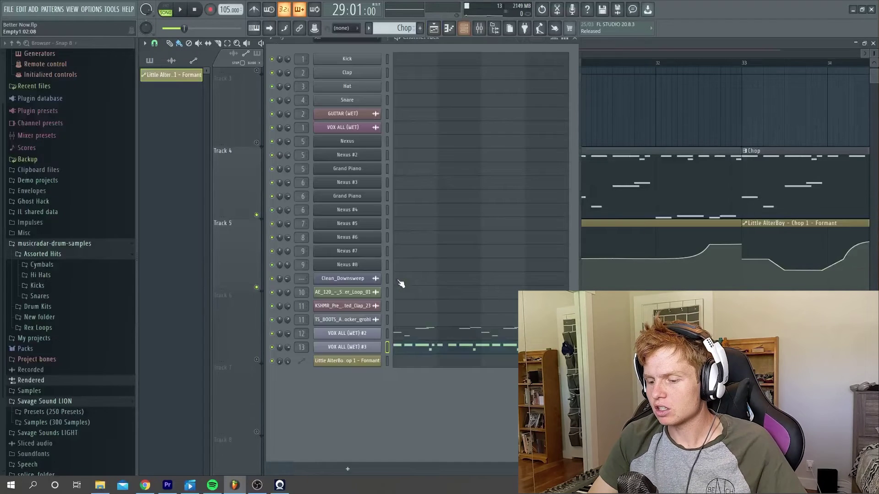
right_click(275, 350)
left_click(295, 326)
key("space")
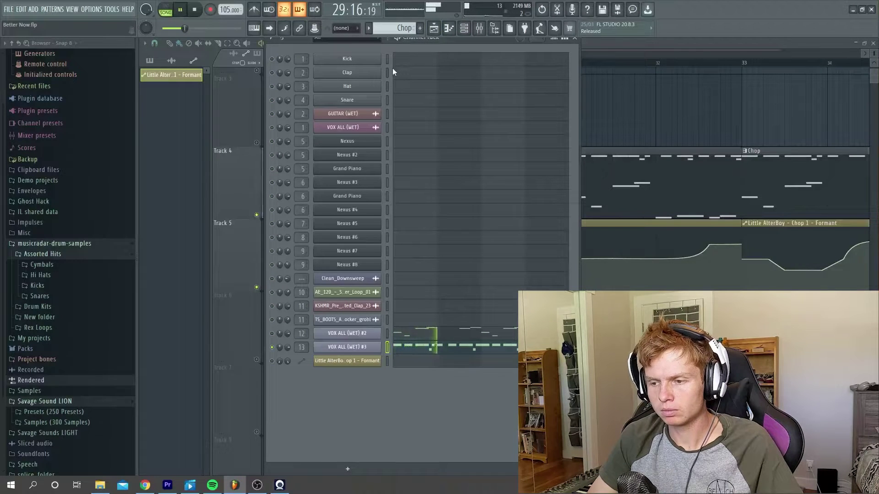
right_click(273, 334)
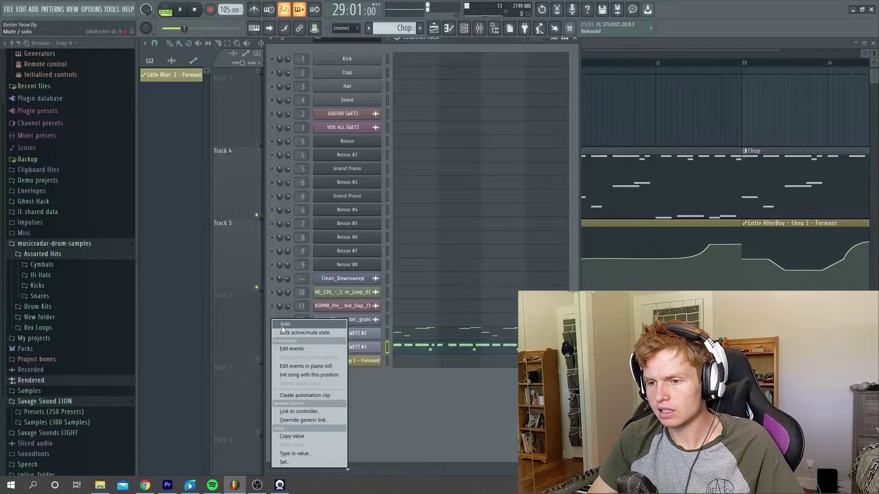
left_click(281, 325)
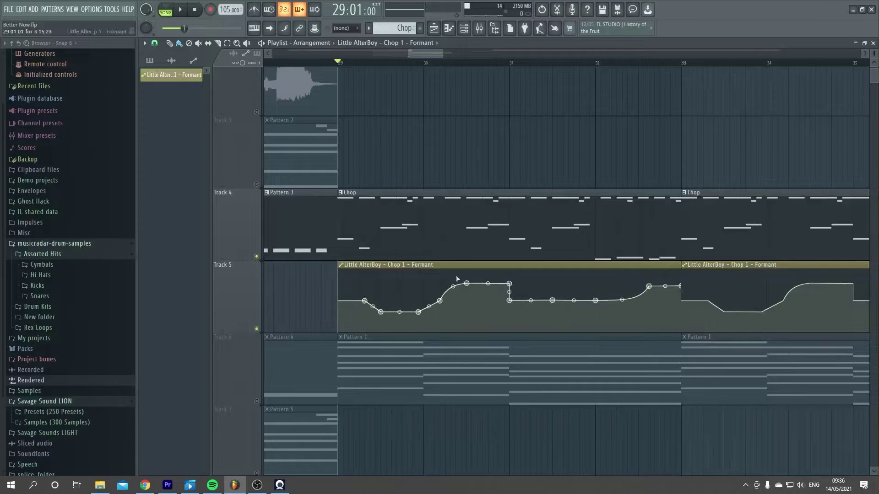
key("F9")
left_click(159, 75)
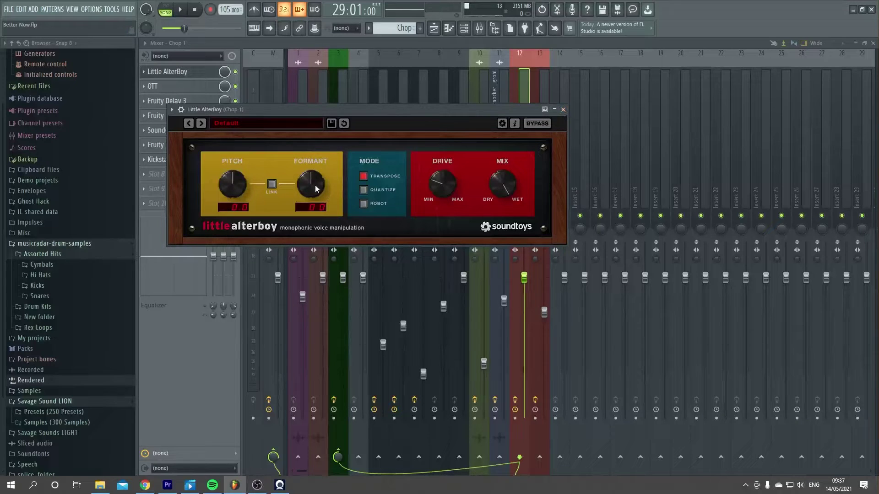
left_click(563, 110)
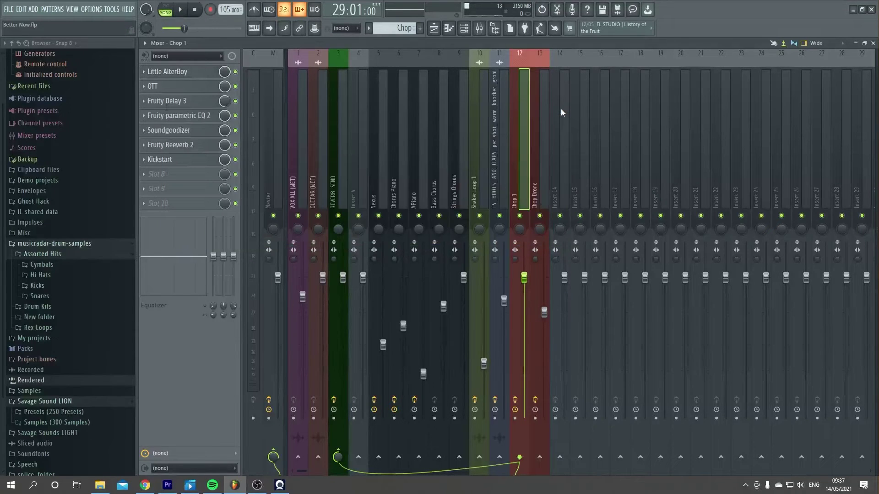
key("F5")
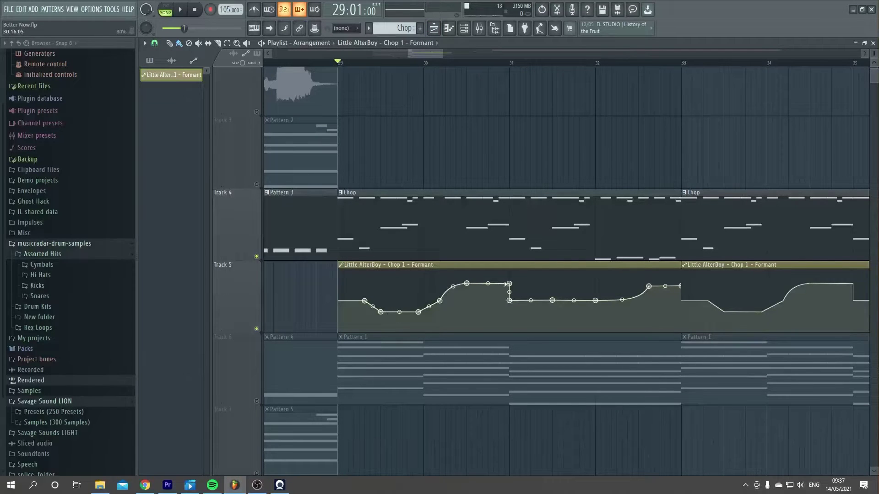
left_click(256, 328)
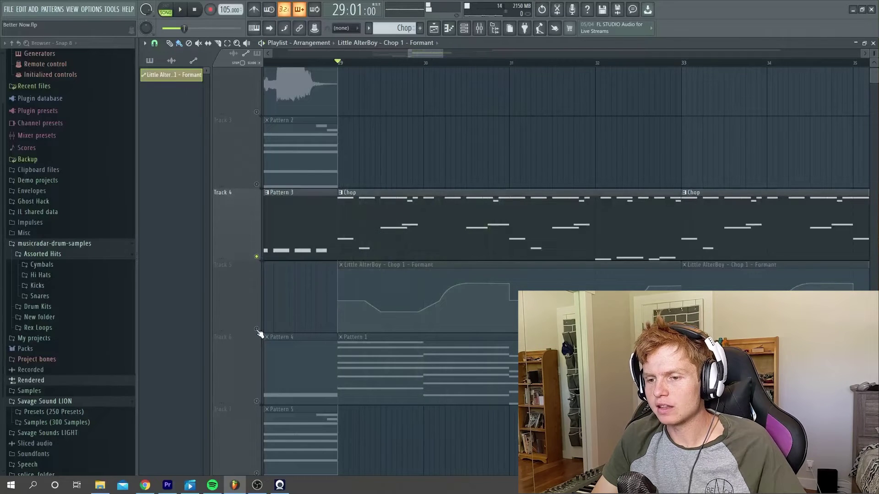
left_click(257, 330)
key("space")
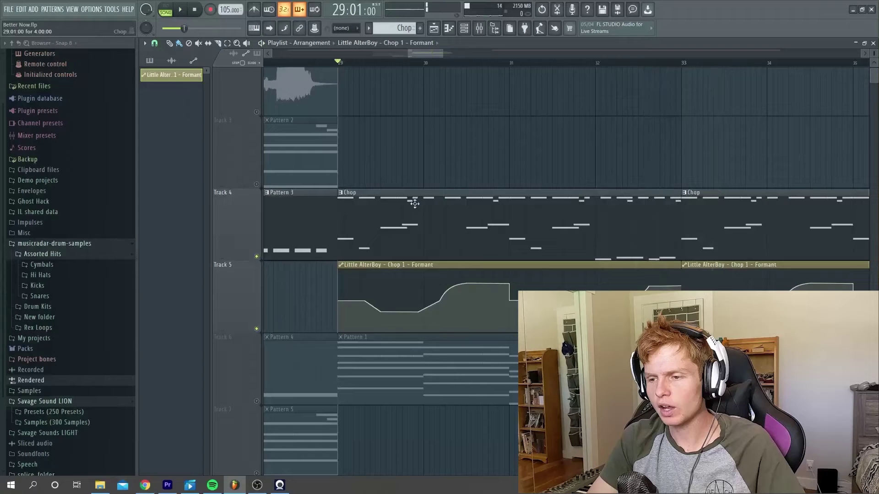
scroll(427, 249, "down", 2, "ctrl")
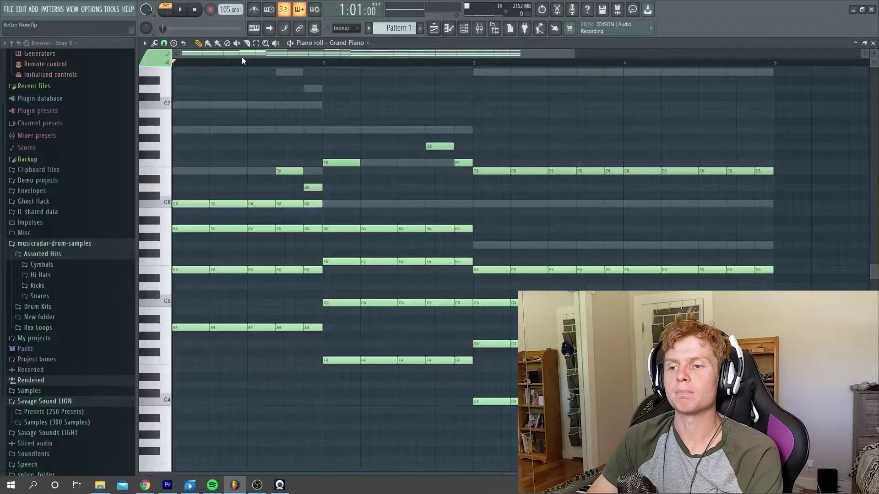
Step: Play back the Grand Piano build-up chord pattern in the piano roll
key("space")
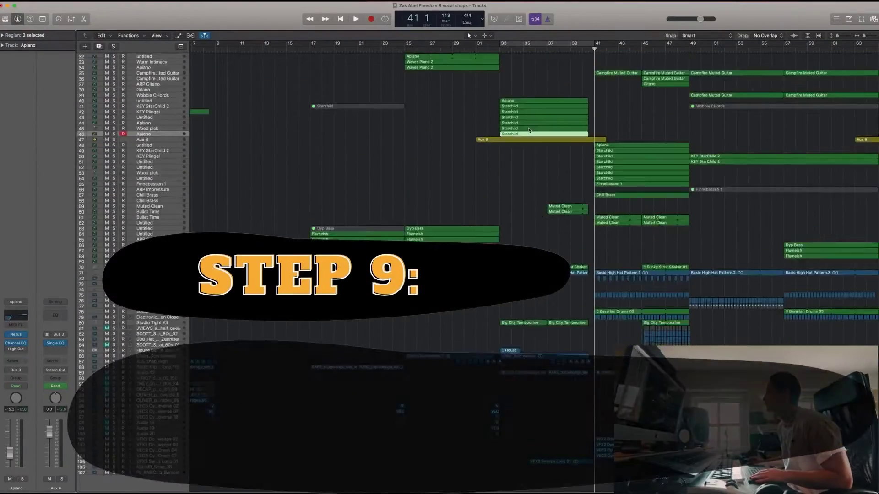
Step: Shrink the Logic track heights and solo the shaker and tambourine, playing from bar 33
key("super+Up")
left_click(151, 298)
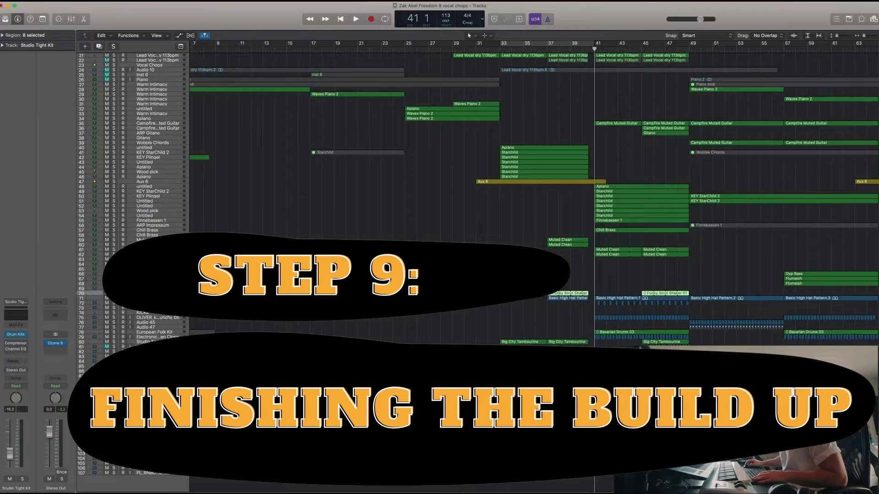
key("ctrl+s")
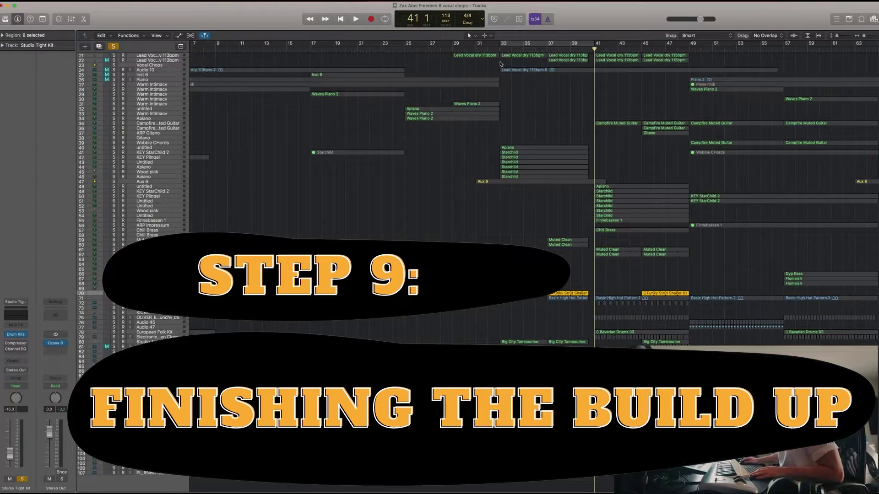
key("space")
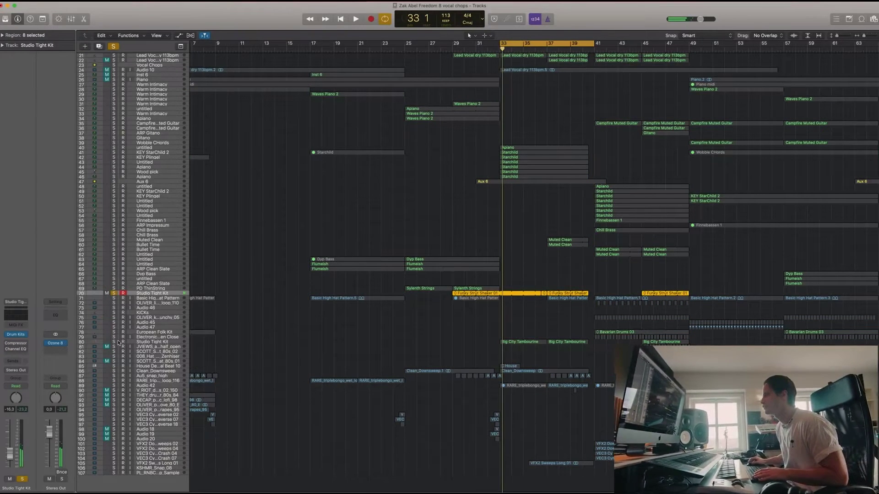
left_click(118, 342)
left_click(114, 342)
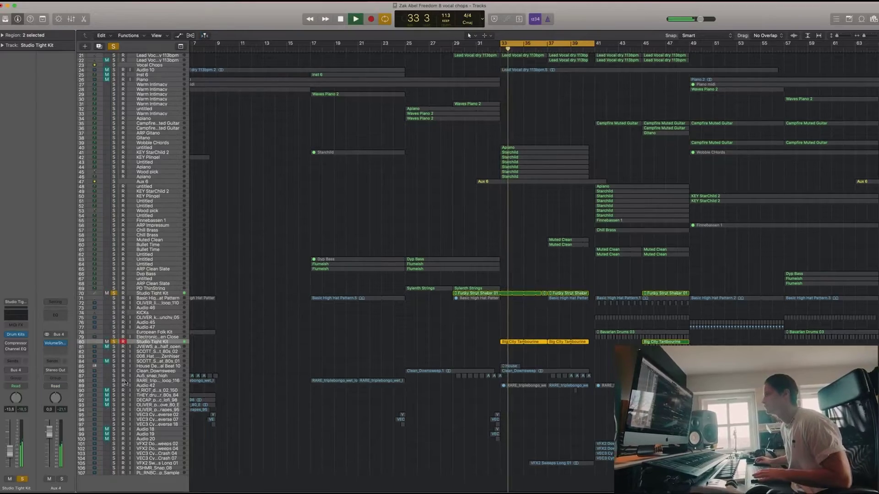
Step: Audition the Clean_Downsweep and Big reverb claps tracks, then release the claps solo
left_click(140, 372)
key("super+Down")
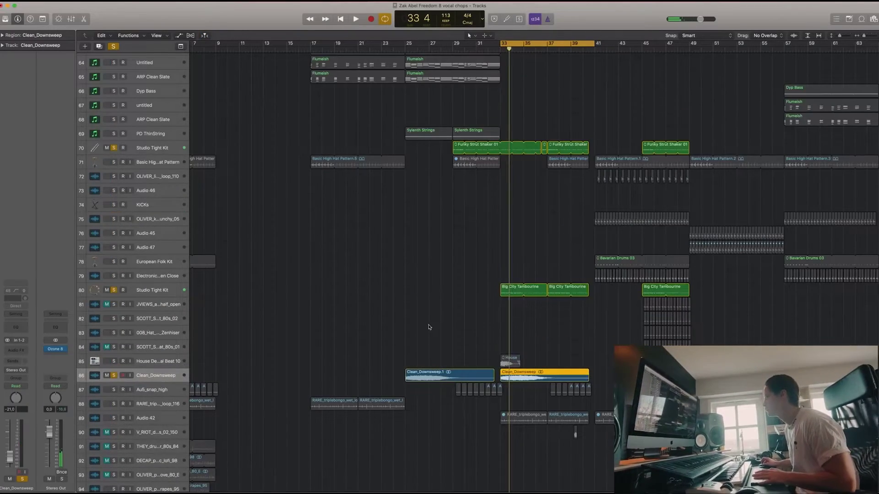
key("super+Up")
key("super+Up")
key("super+Up")
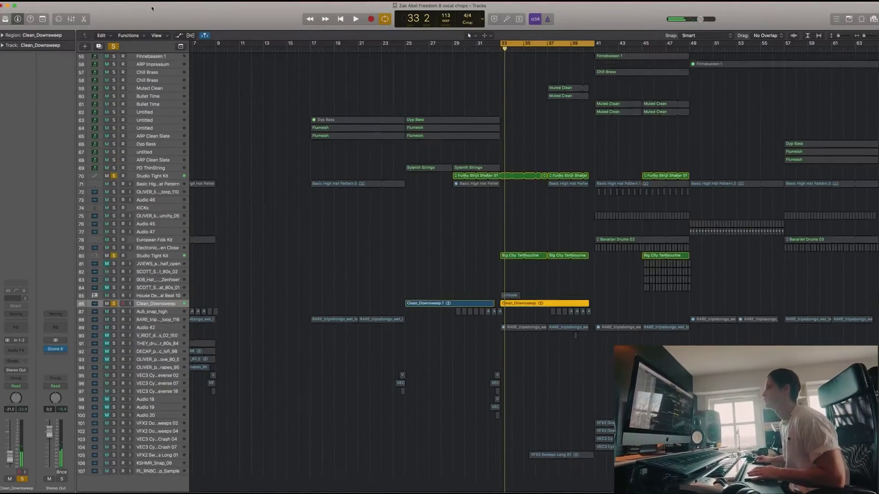
key("space")
scroll(426, 73, "up", 5)
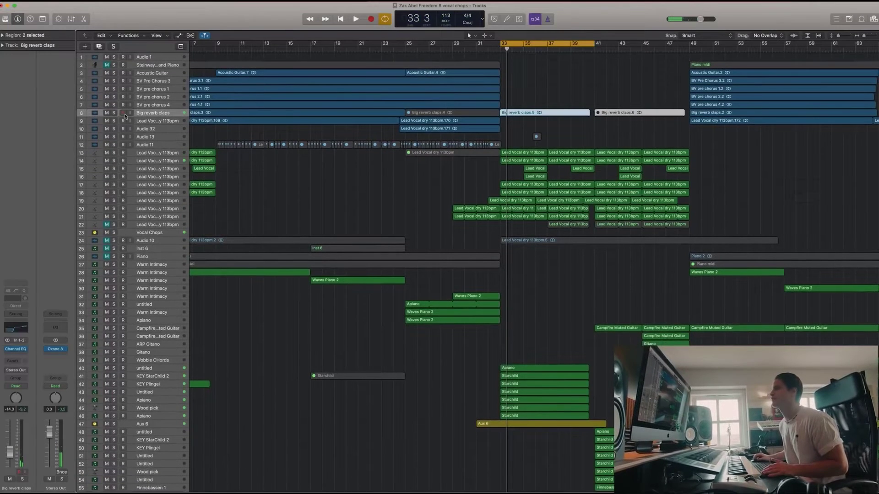
left_click(114, 113)
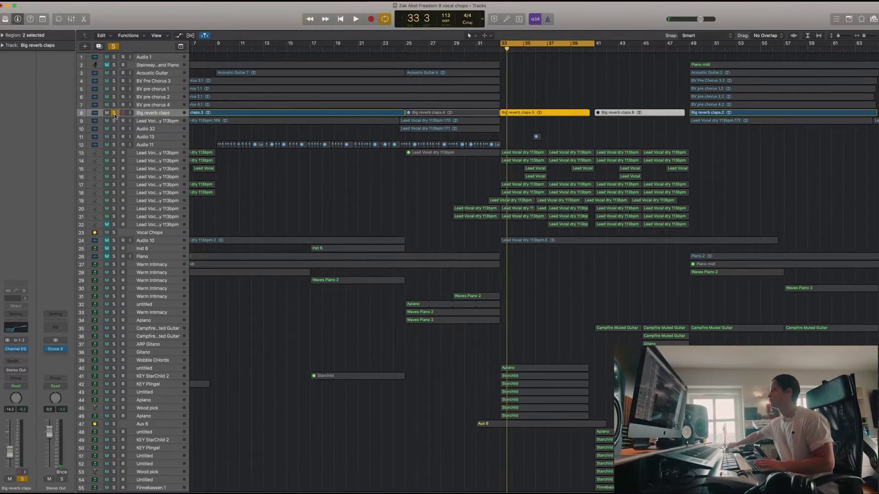
left_click(114, 113)
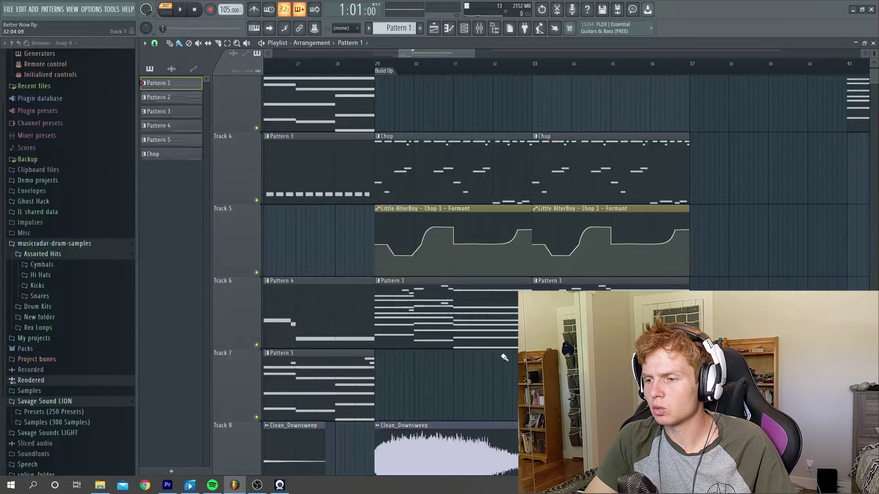
Step: Scroll the FL Studio playlist to review the build-up percussion tracks
scroll(504, 358, "down", 4)
scroll(503, 357, "up", 3)
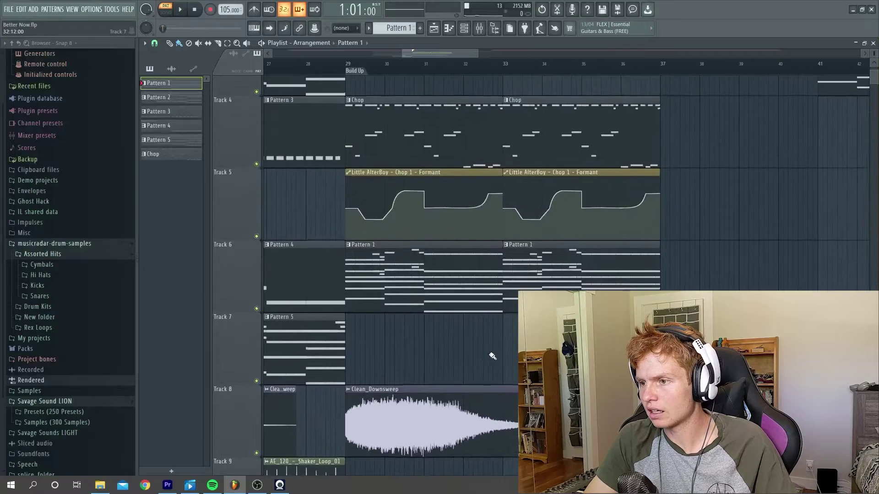
scroll(426, 366, "up", 3)
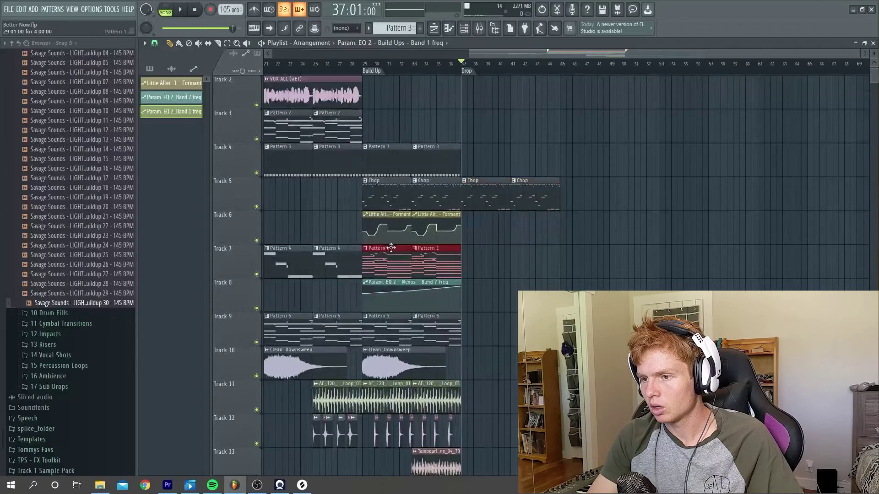
Step: Copy the Pattern 1 and Pattern 5 clips into the drop at bar 37
left_click_drag(391, 248, 497, 252)
scroll(457, 256, "down", 2)
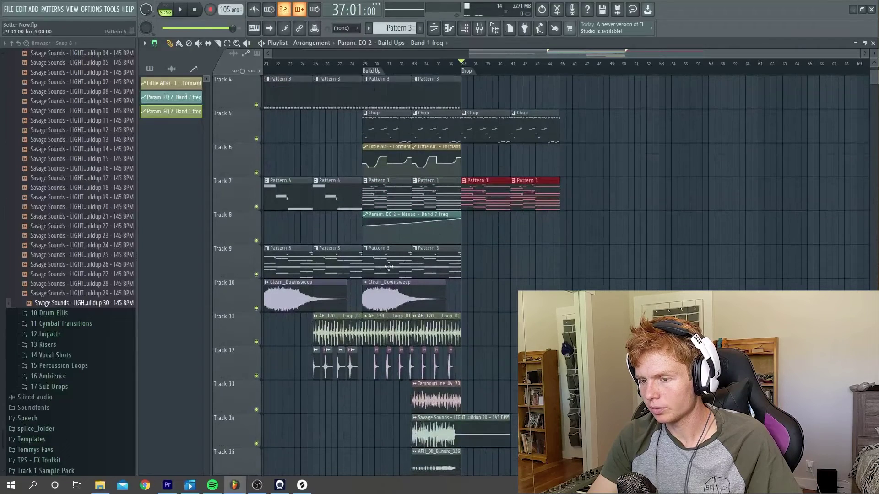
left_click_drag(391, 256, 489, 258)
scroll(392, 366, "down", 5)
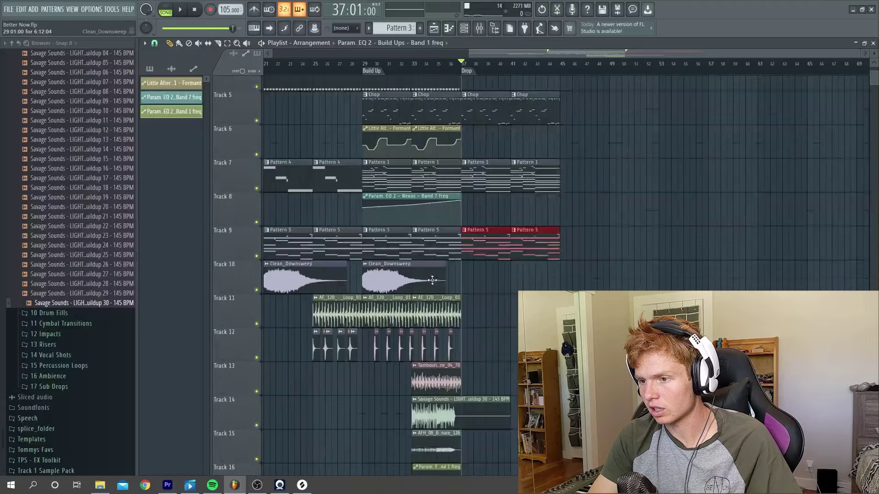
Step: Add a new instrument channel in the Channel Rack
scroll(389, 337, "up", 4)
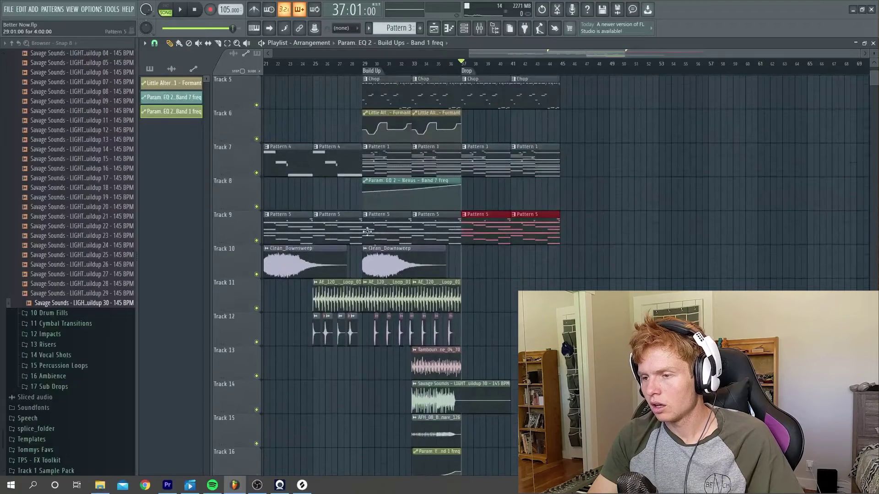
key("F6")
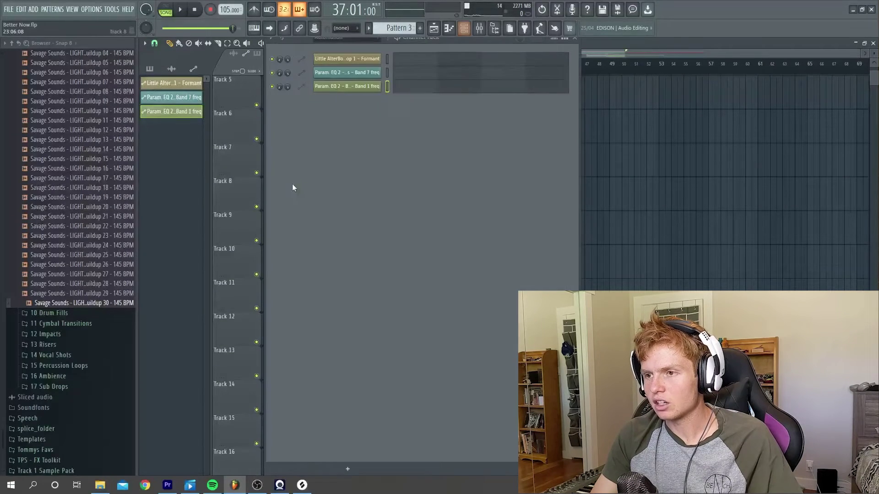
left_click(345, 471)
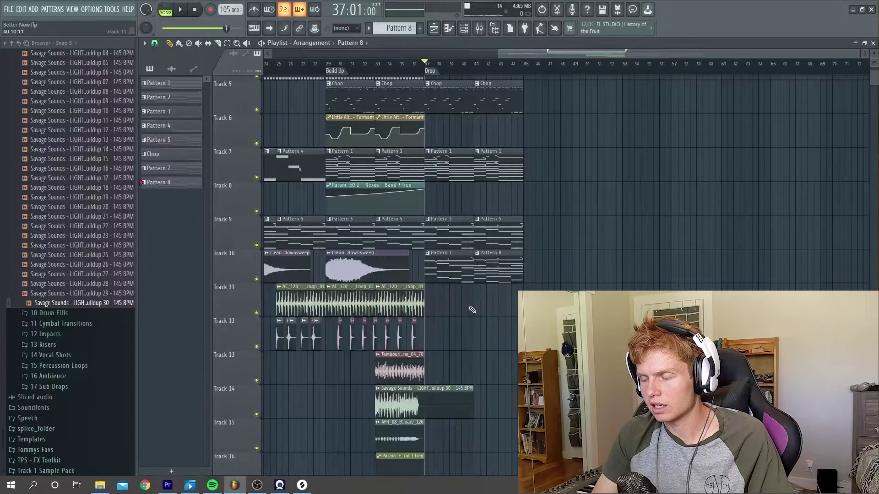
scroll(453, 311, "up", 5)
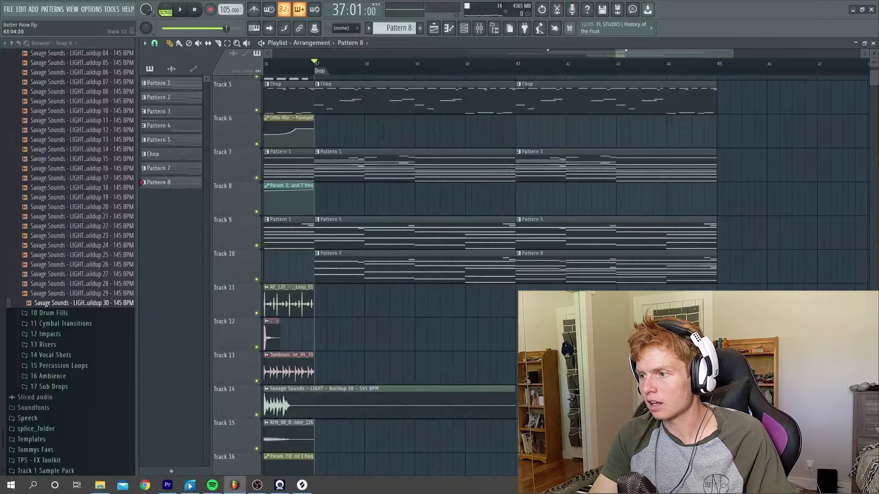
key("space")
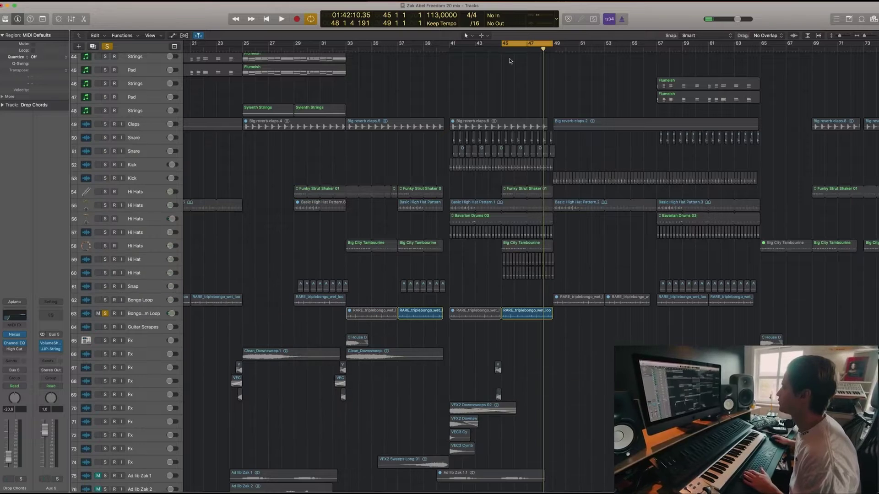
Step: Play the Logic reference drop drums from bar 45 with no tracks soloed
key("space")
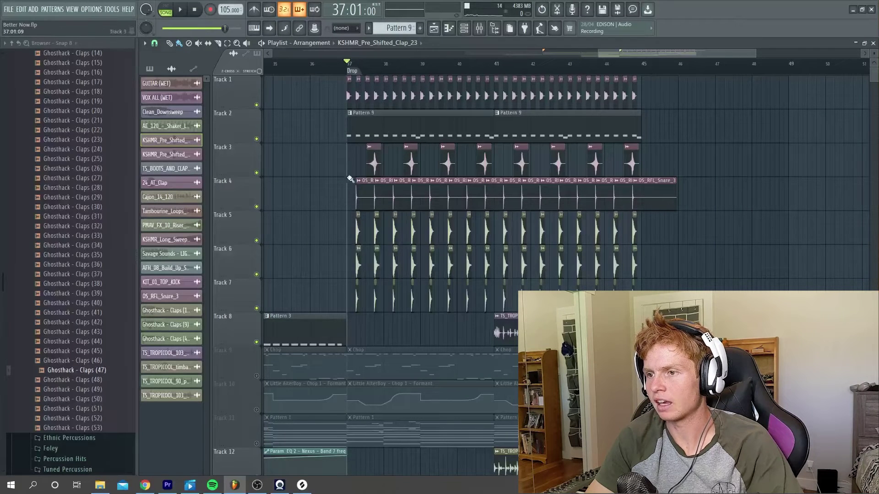
Step: Scroll the playlist to review the drop percussion tracks from bar 37
scroll(352, 201, "down", 4)
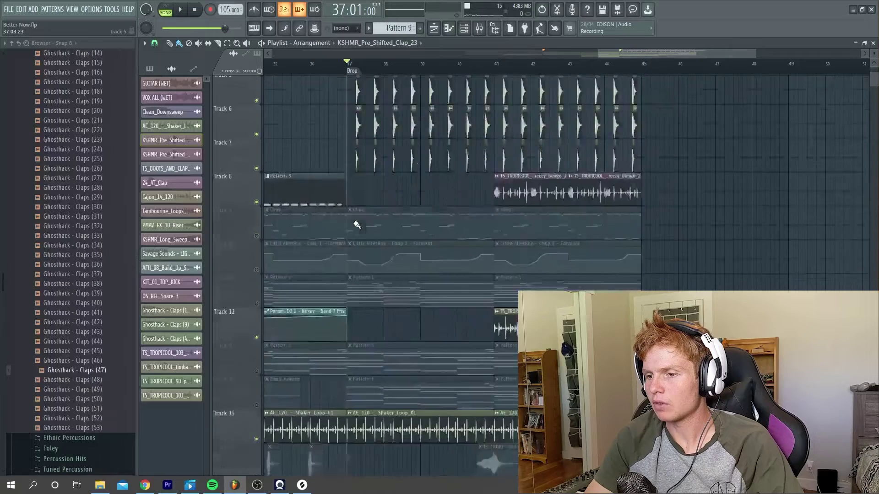
scroll(357, 225, "down", 2)
scroll(412, 442, "up", 6)
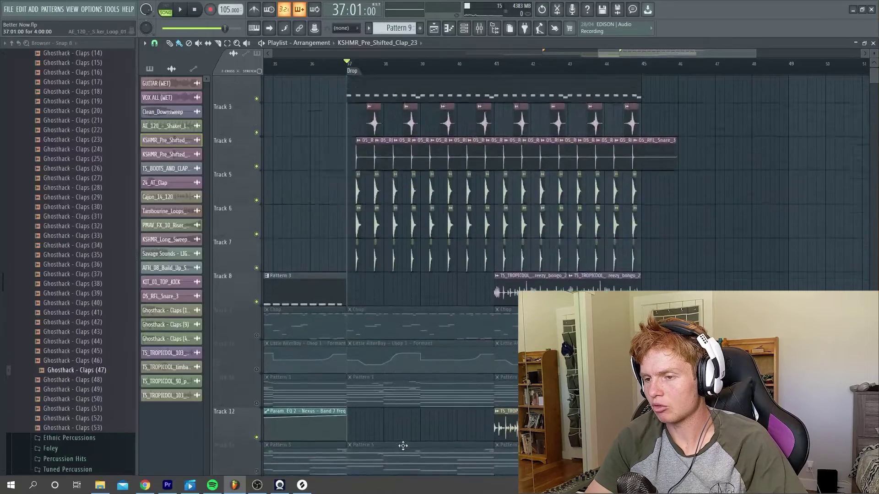